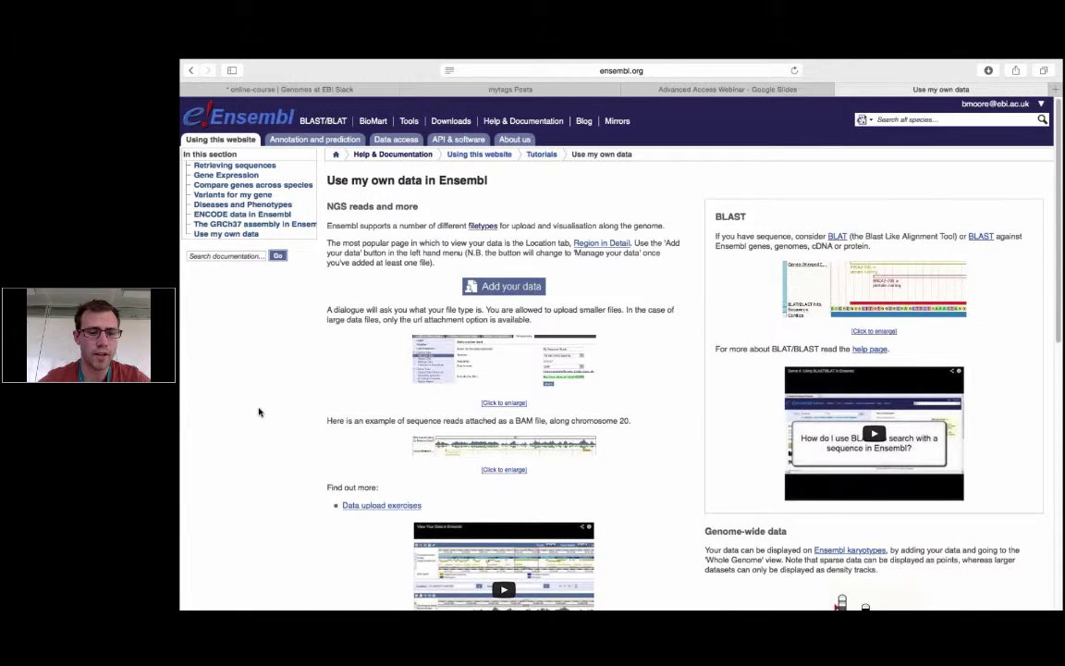
scroll(259, 411, down, 1)
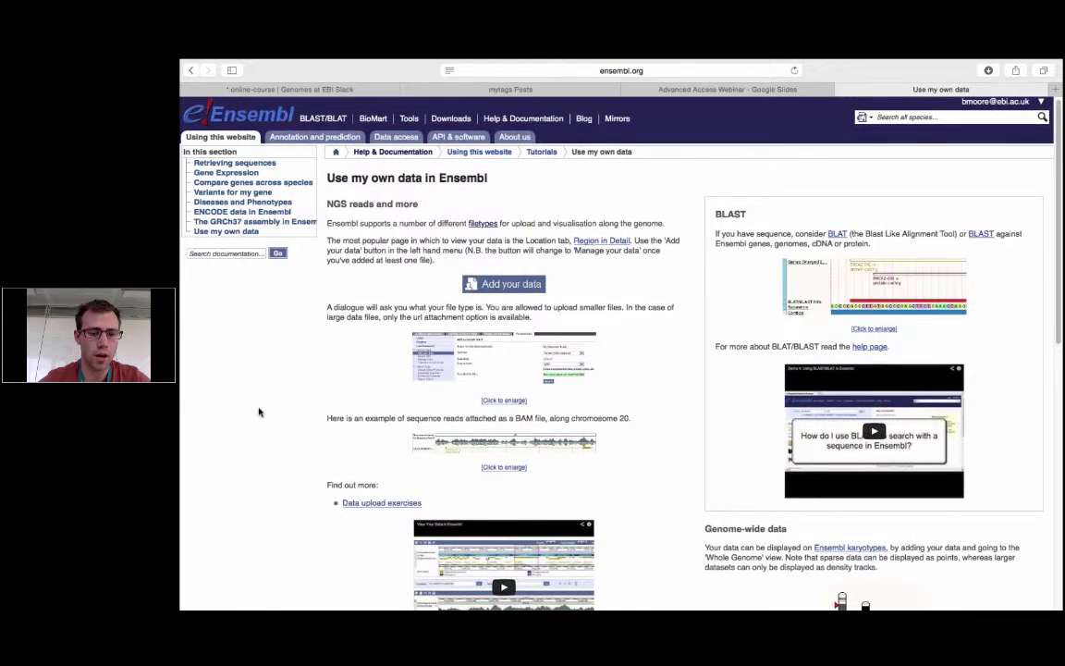
scroll(259, 412, down, 1)
scroll(259, 412, down, 5)
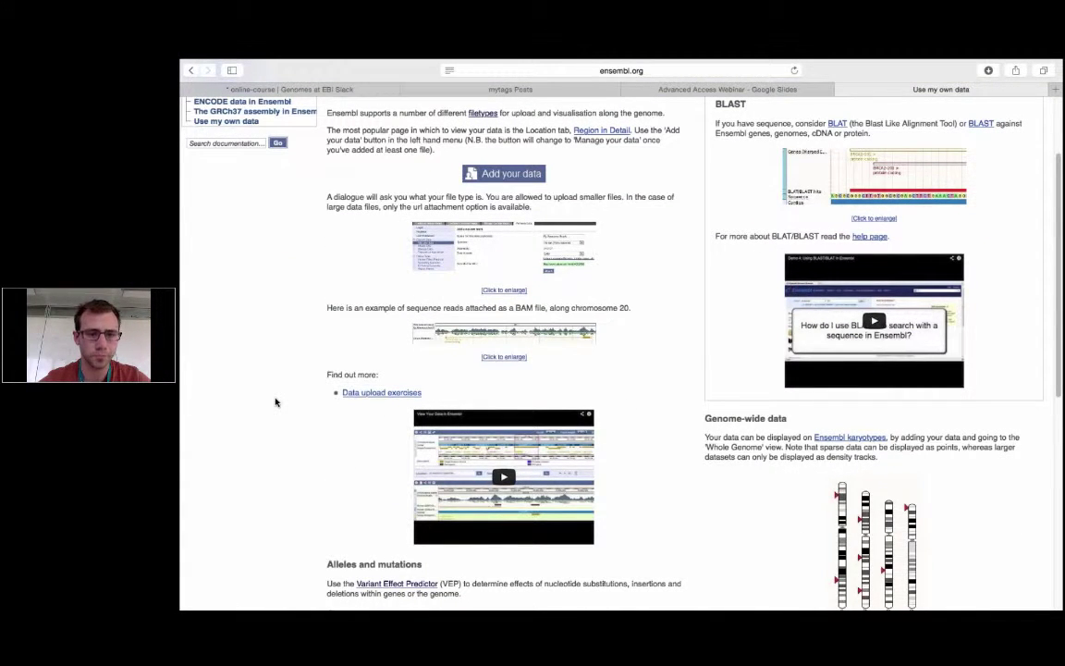
scroll(274, 402, up, 1)
scroll(274, 401, up, 5)
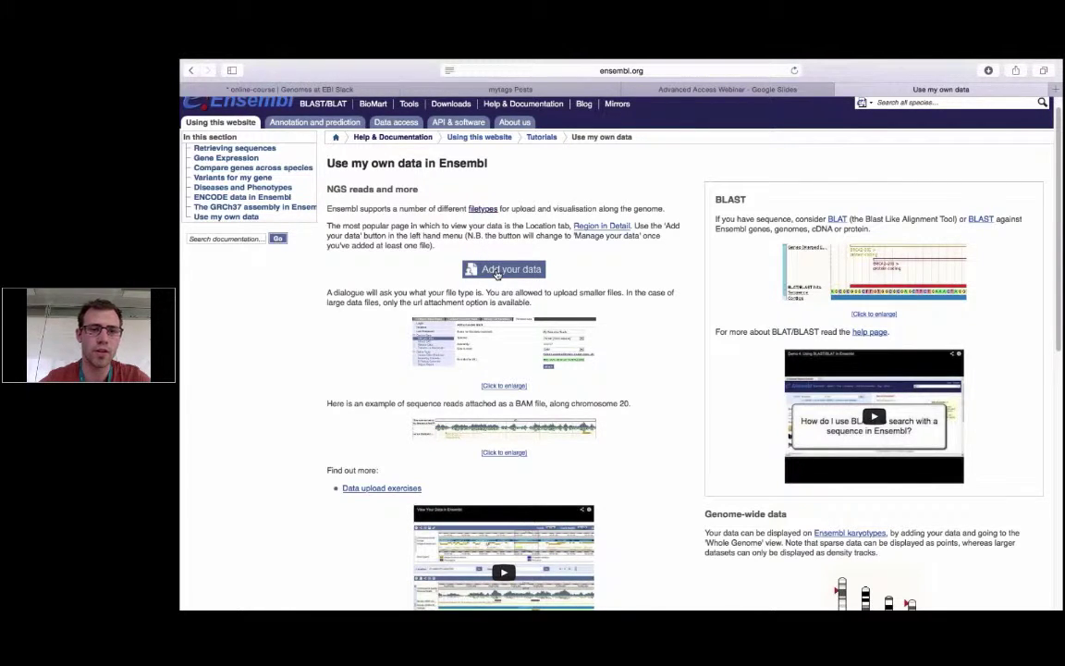
- Start a new custom data upload and name the track 'webinar example'
click(505, 270)
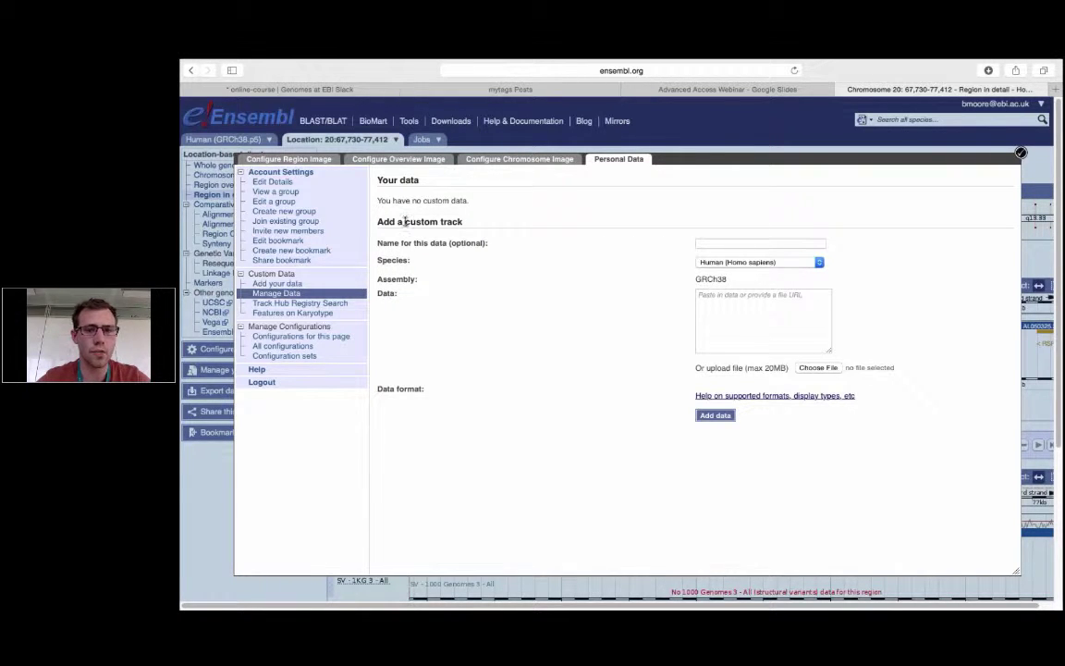
click(710, 242)
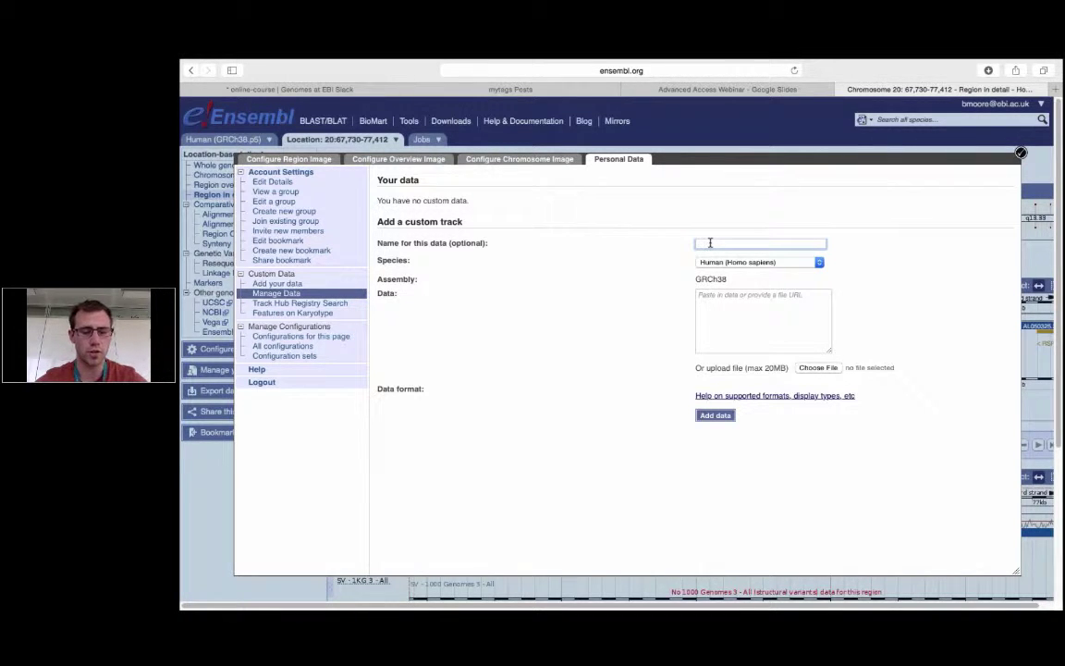
text(web)
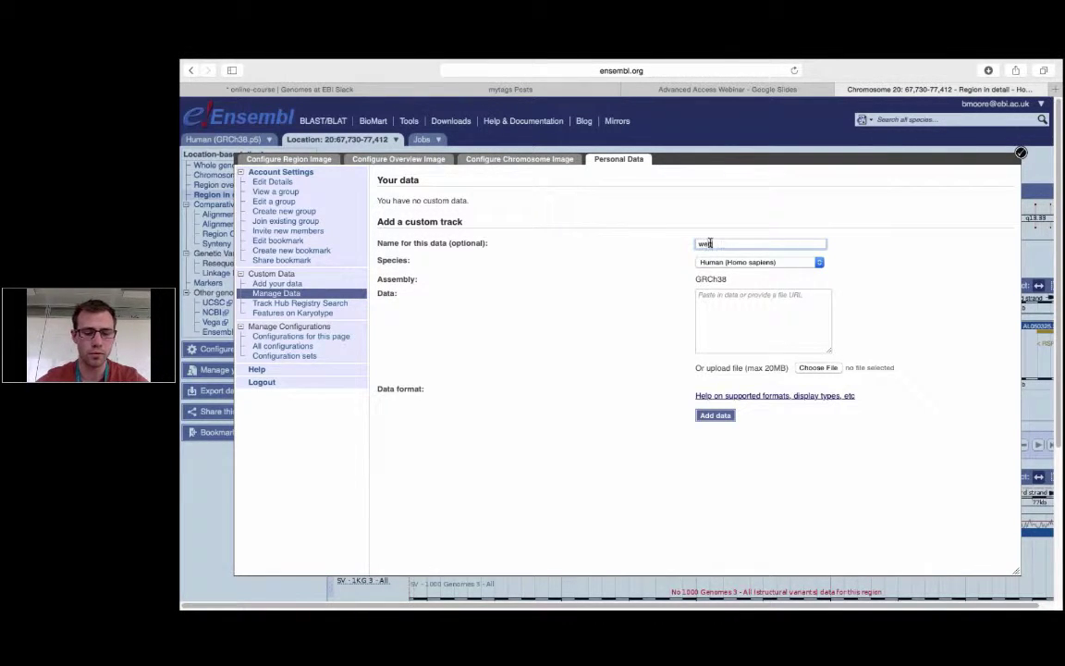
text(inar example)
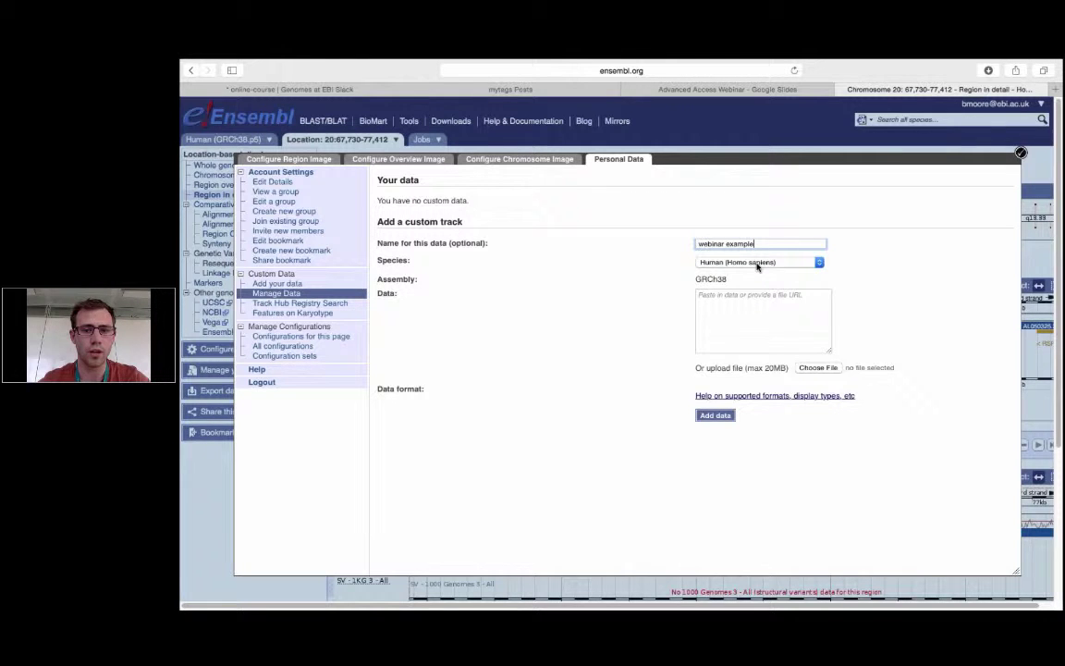
- Paste the three chr5 BED lines for P1, P2 and P3 into the Data box
click(750, 298)
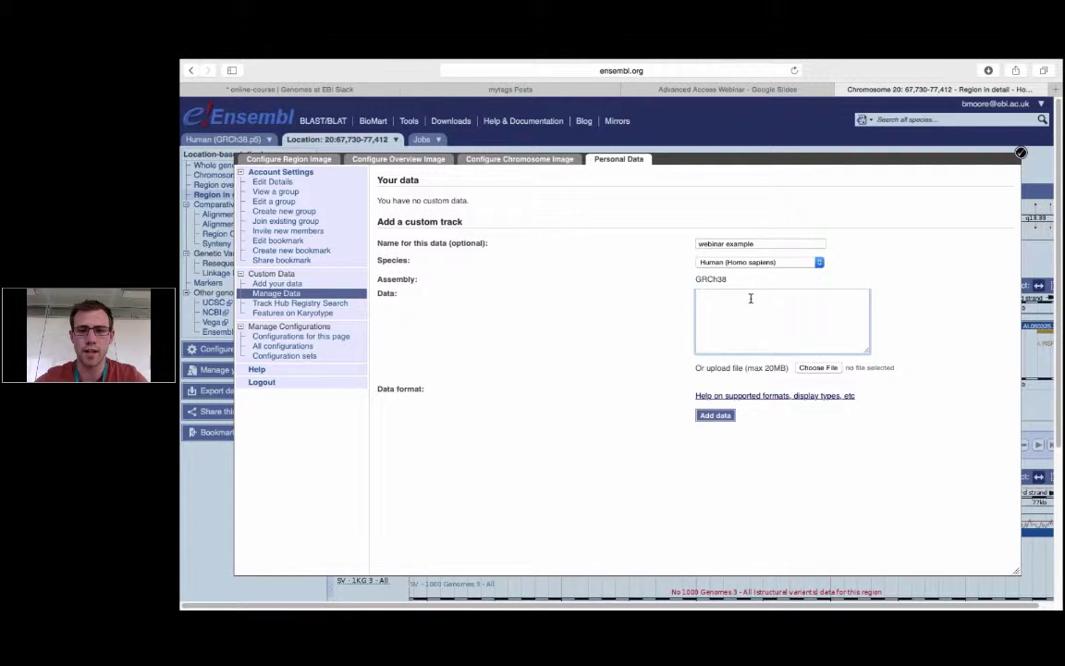
key(super+v)
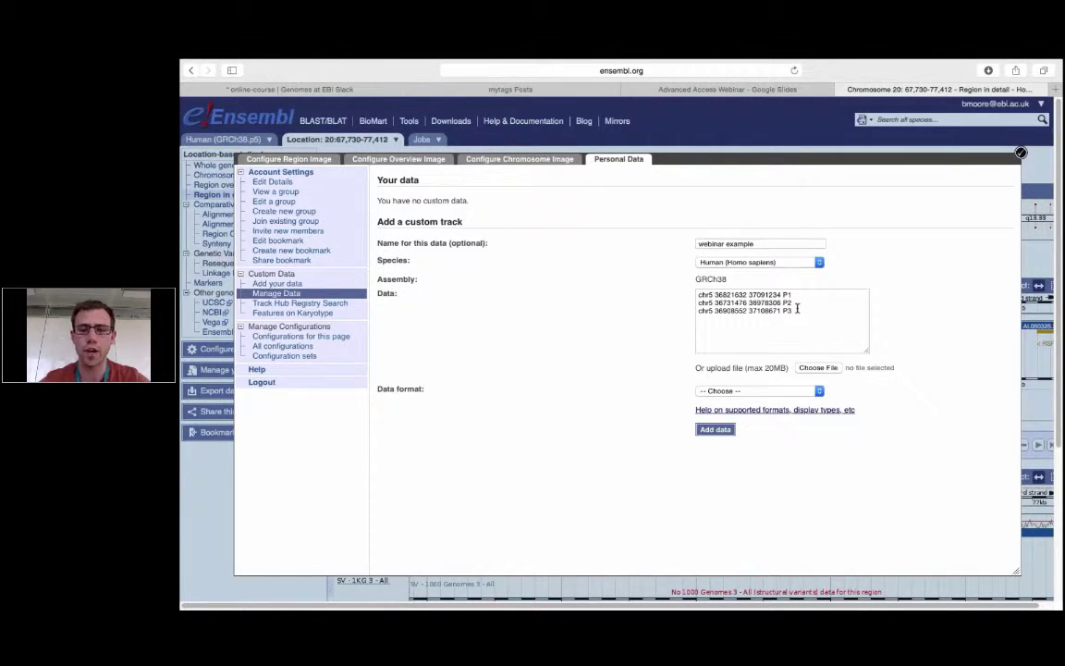
- Set the data format to BED and open the help on supported formats
click(819, 392)
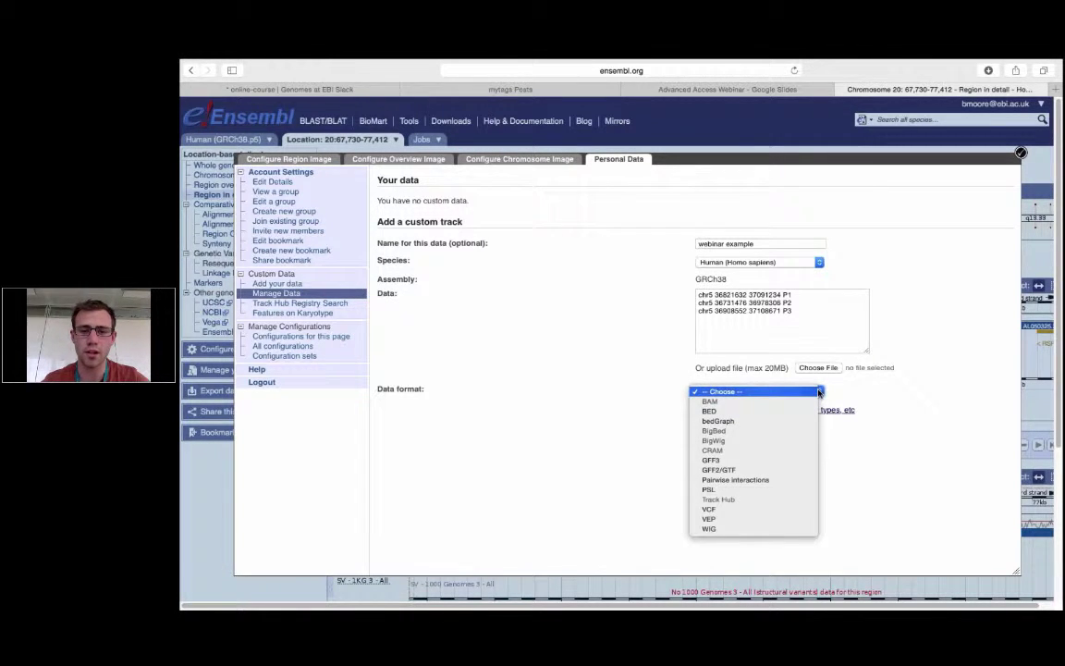
click(766, 412)
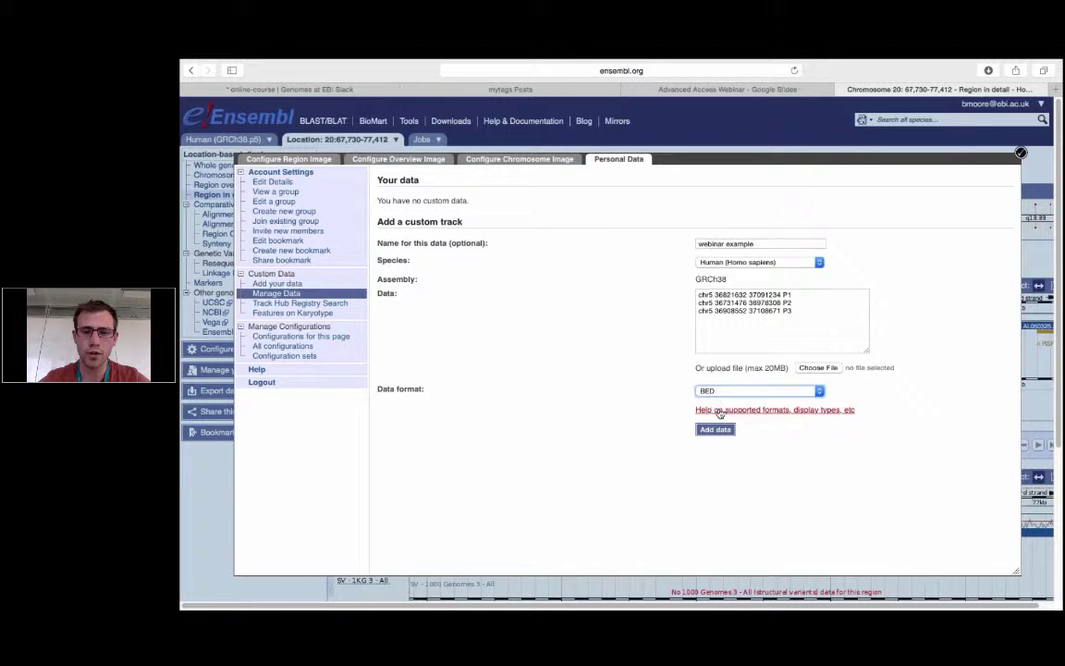
click(794, 415)
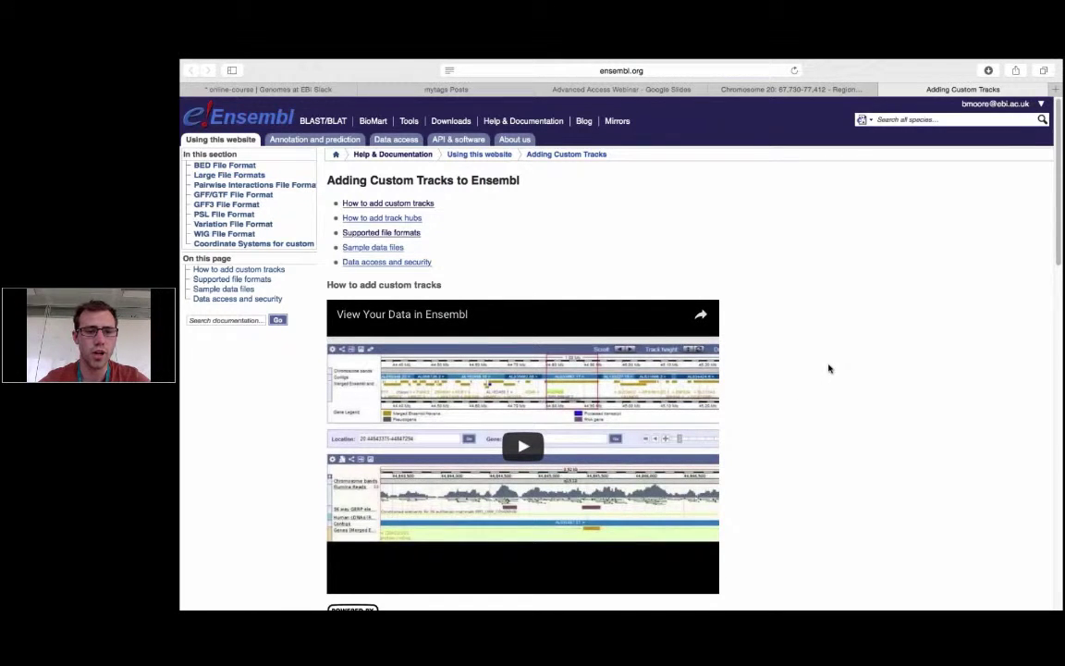
scroll(829, 368, down, 1)
scroll(829, 368, down, 5)
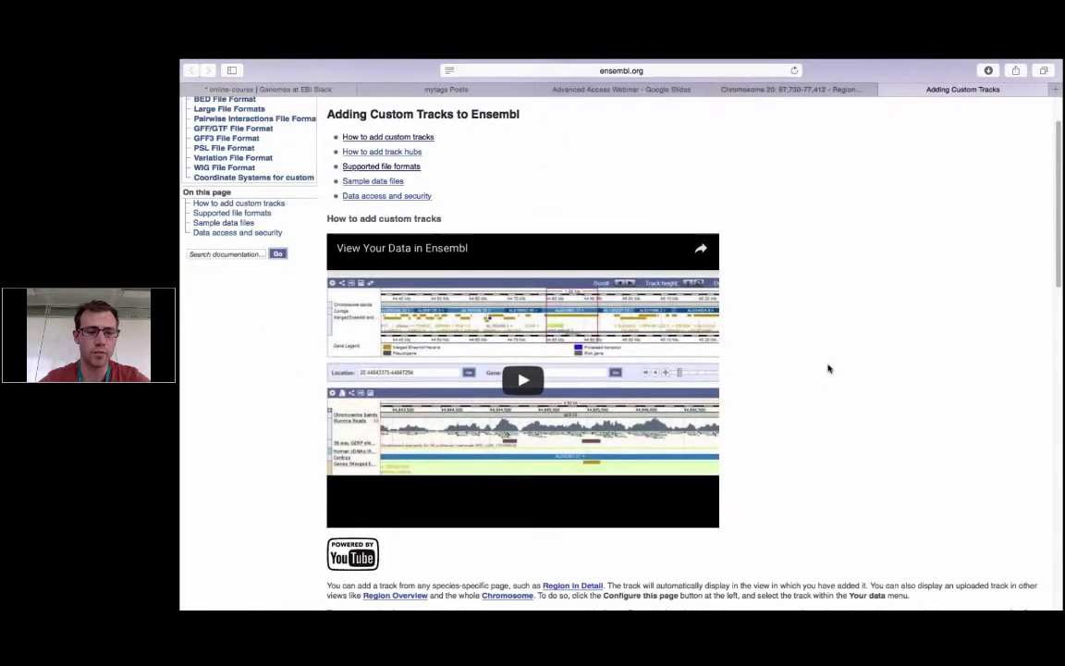
scroll(828, 368, down, 5)
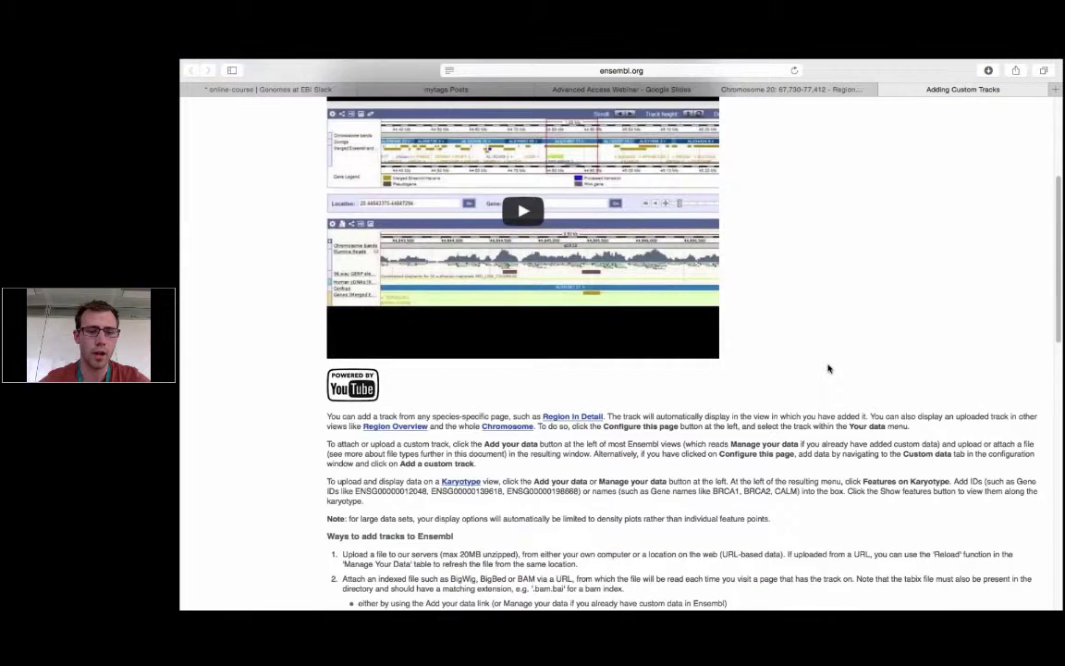
scroll(829, 368, down, 4)
scroll(828, 368, down, 2)
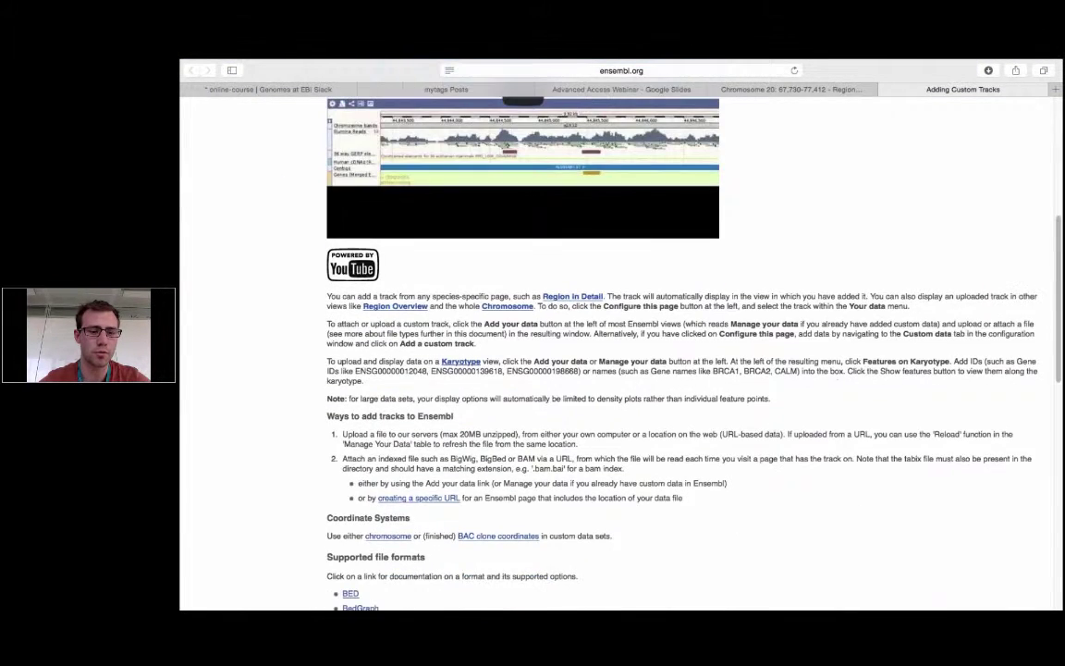
scroll(828, 368, down, 5)
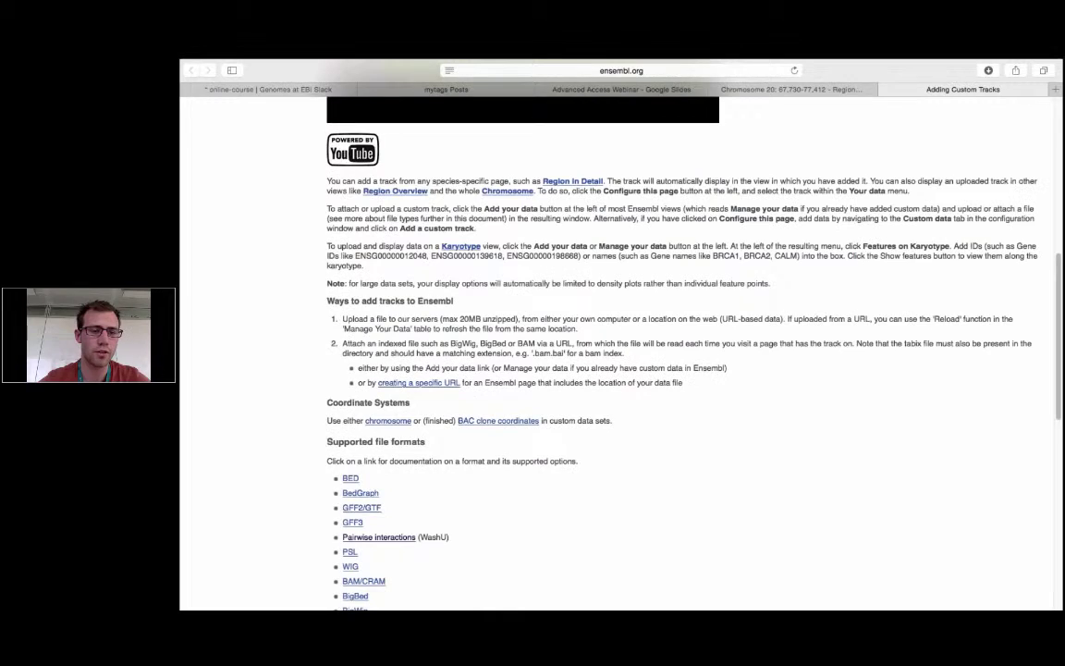
scroll(829, 368, down, 5)
scroll(355, 359, down, 1)
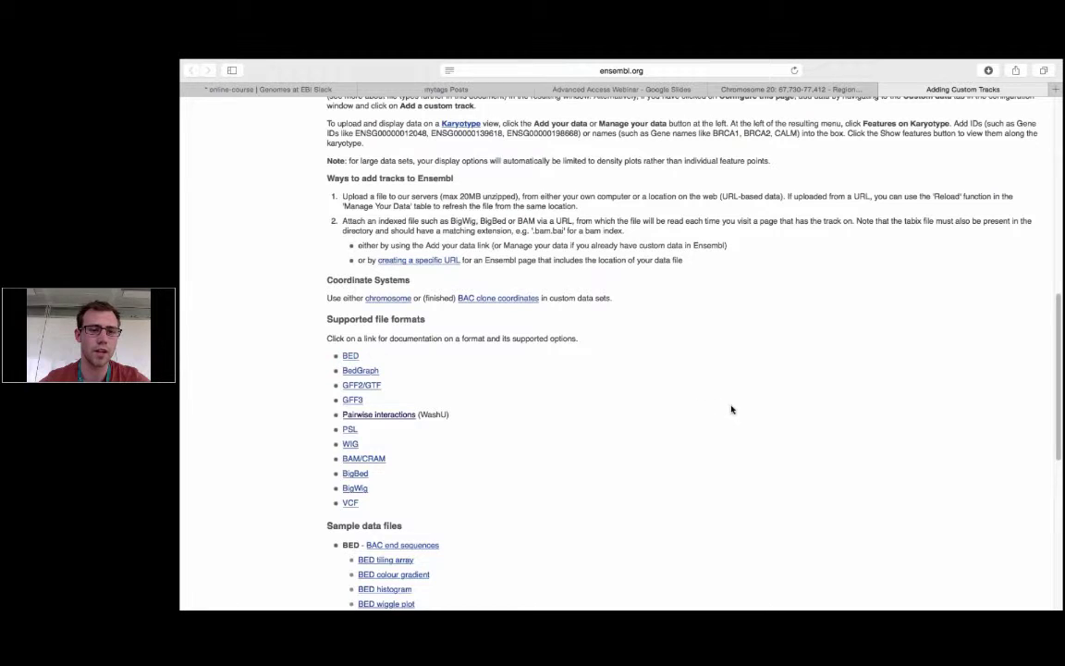
scroll(730, 409, up, 15)
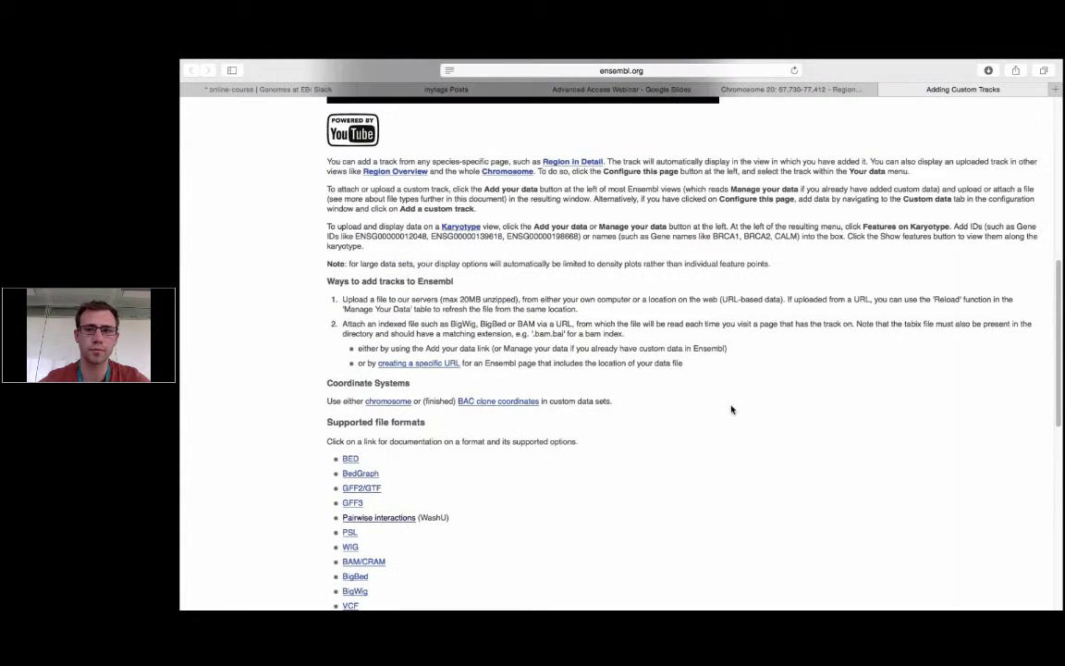
click(886, 90)
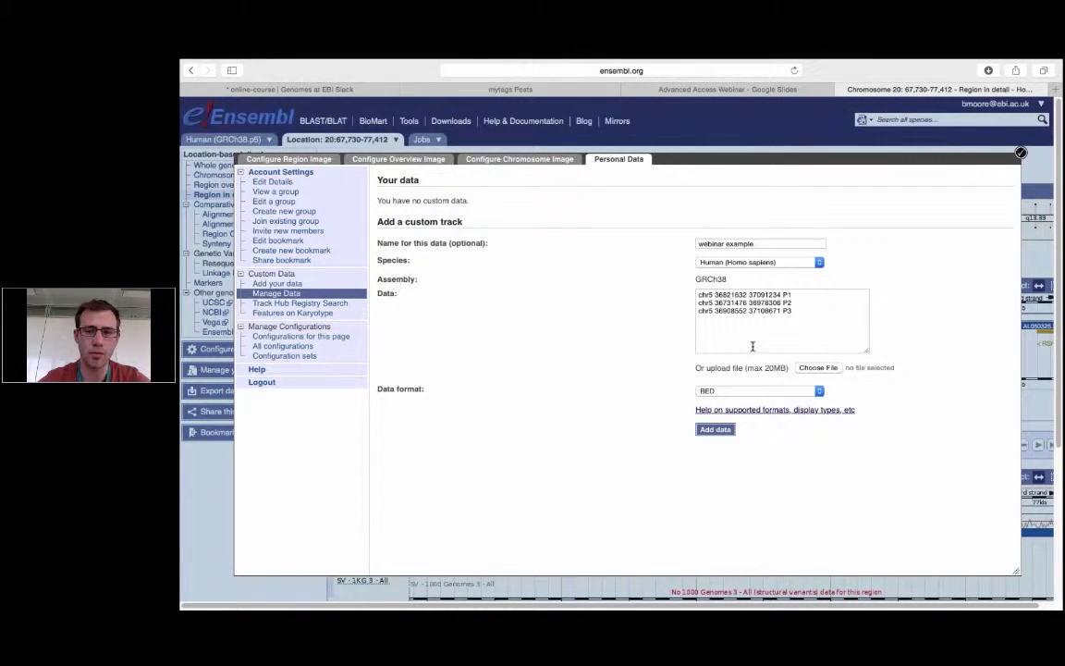
click(716, 430)
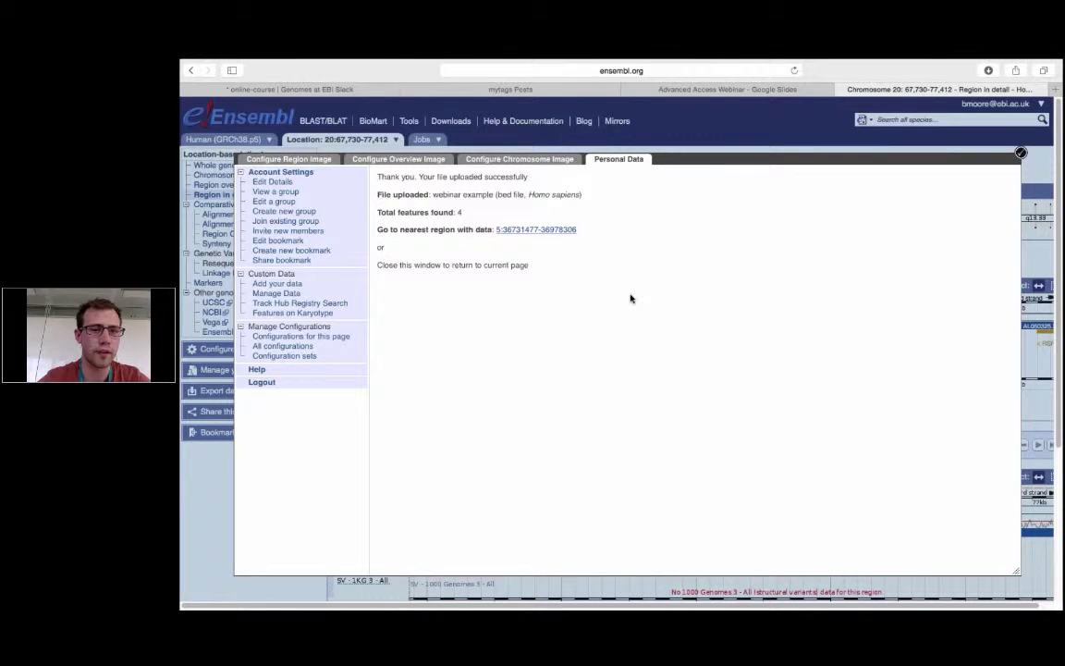
click(536, 230)
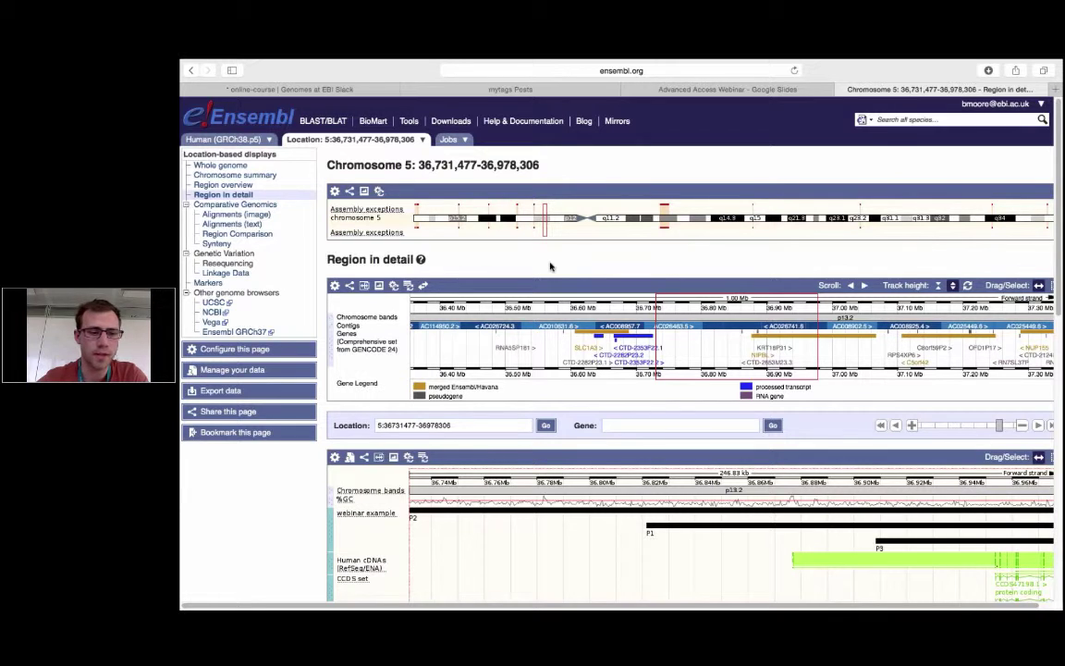
- Read the Human cDNAs, CCDS set and webinar example track descriptions in the detailed view
scroll(550, 266, down, 1)
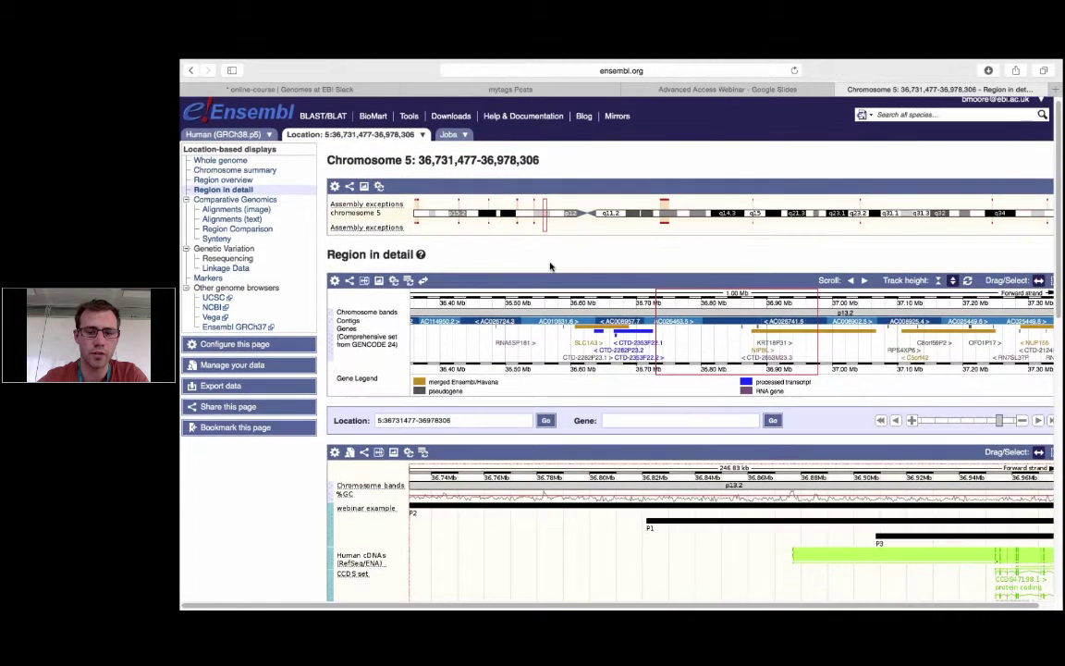
scroll(551, 266, down, 5)
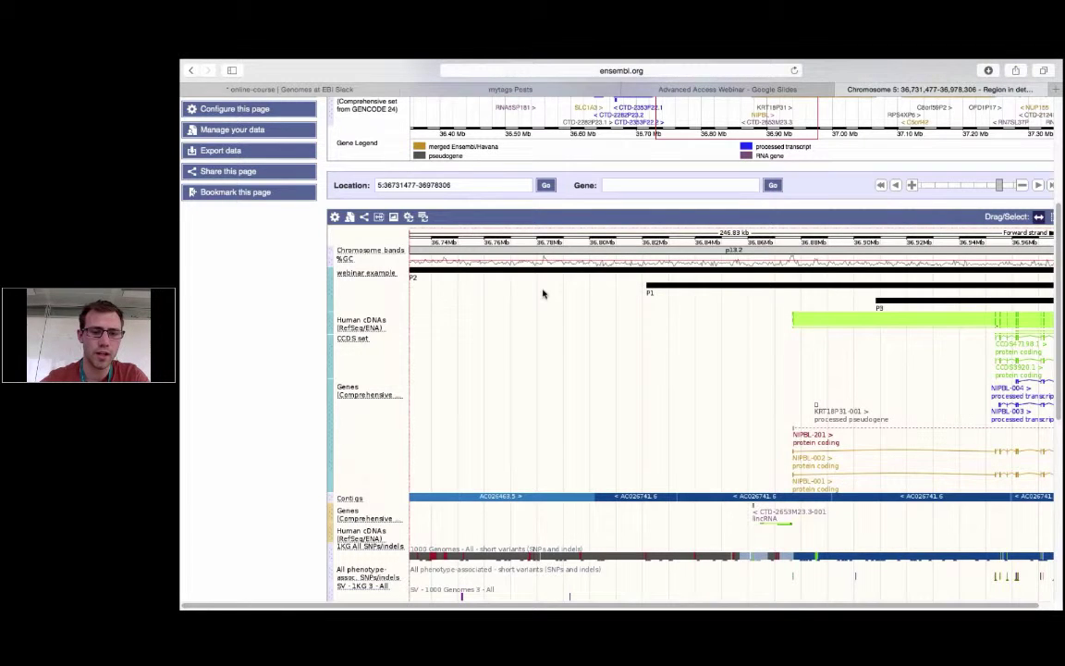
click(386, 324)
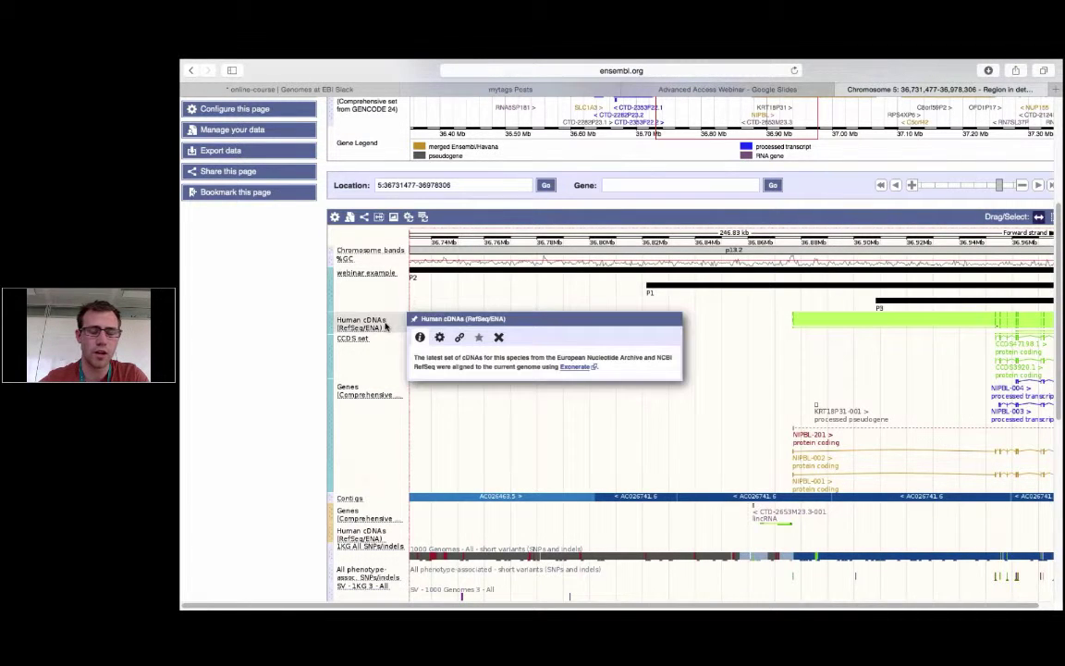
click(372, 340)
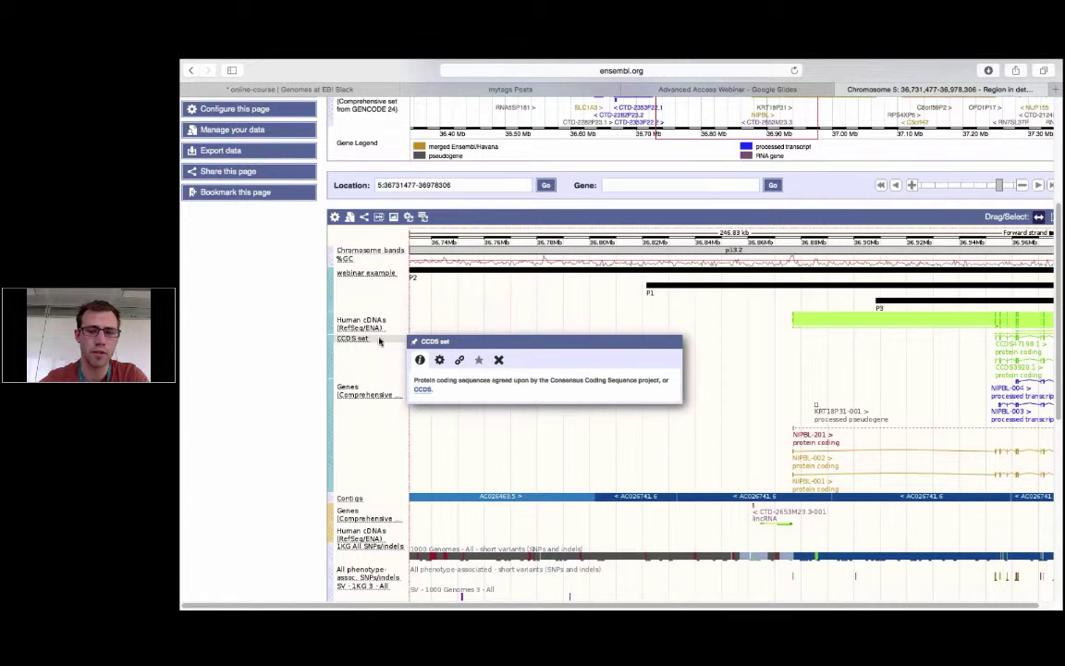
click(803, 365)
click(374, 274)
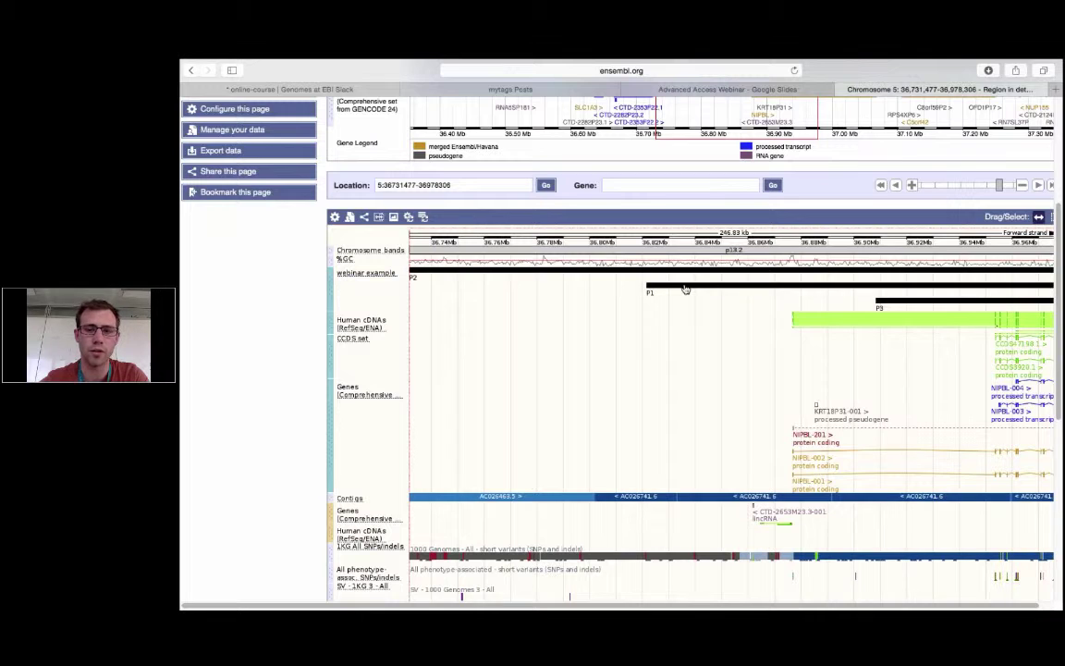
- Zoom out to 5:36,636,249-37,131,908, recentre, and drag the webinar example track below the genes
click(365, 273)
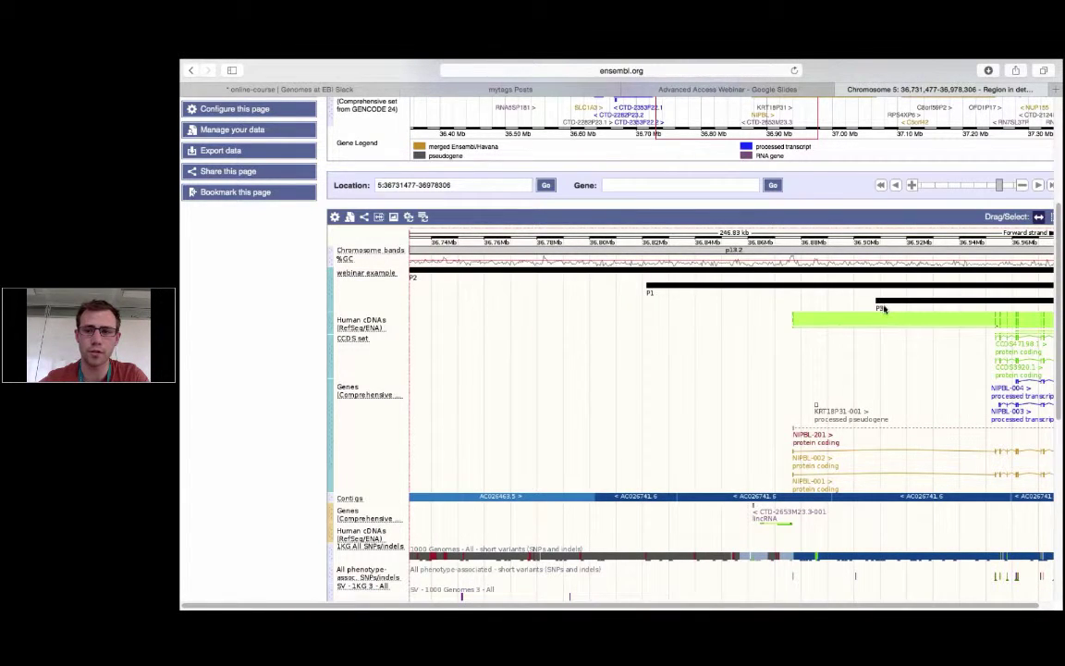
click(1022, 186)
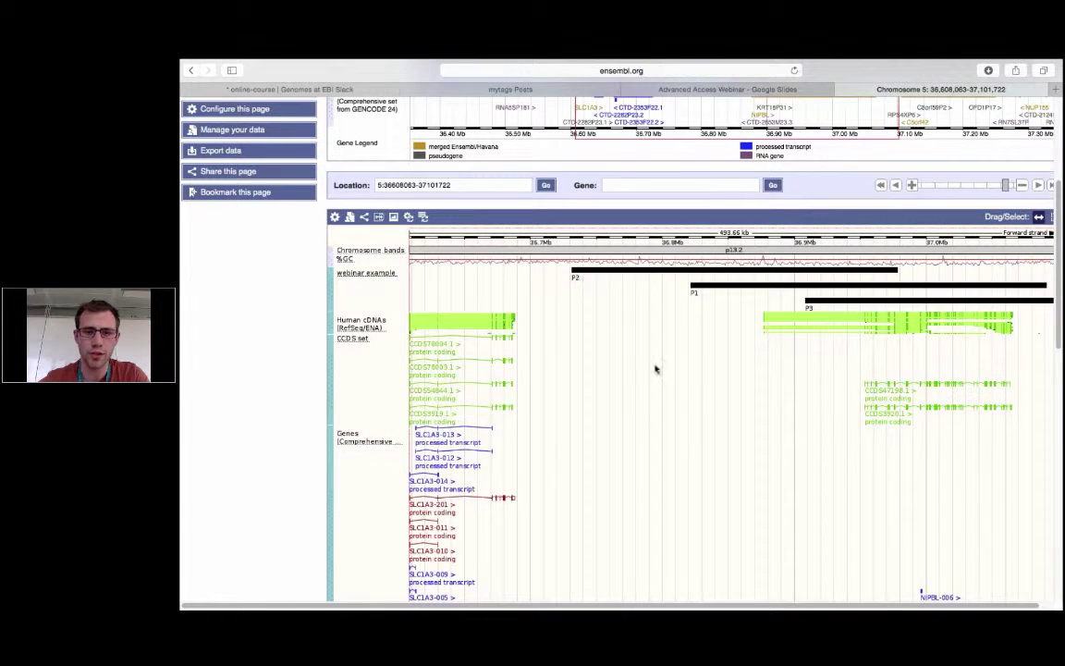
drag(787, 416, 747, 413)
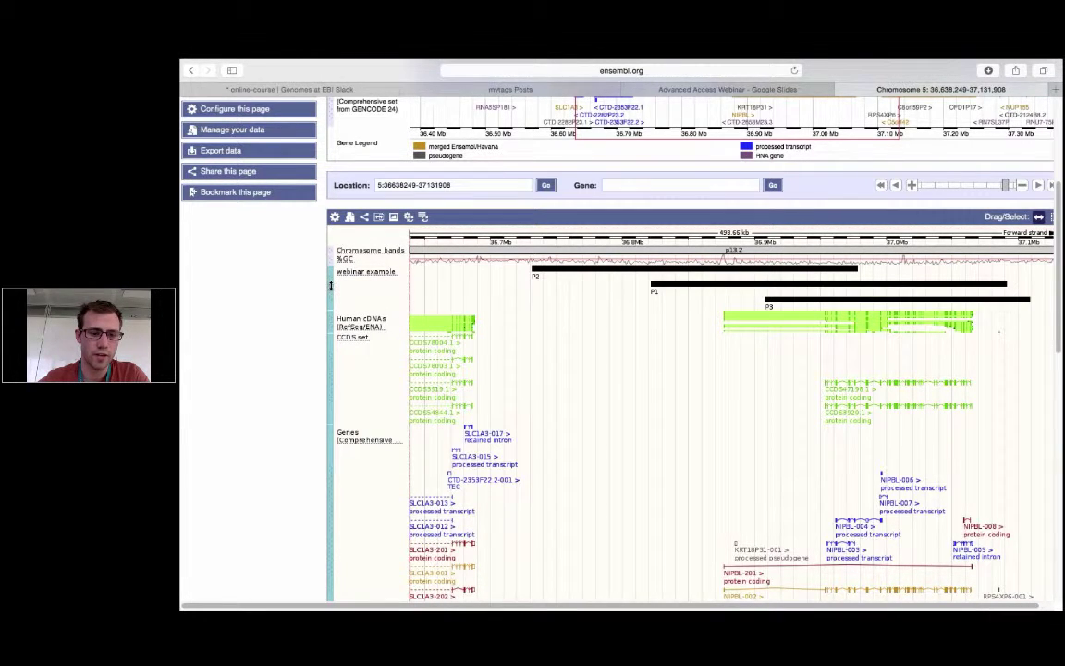
drag(330, 286, 326, 590)
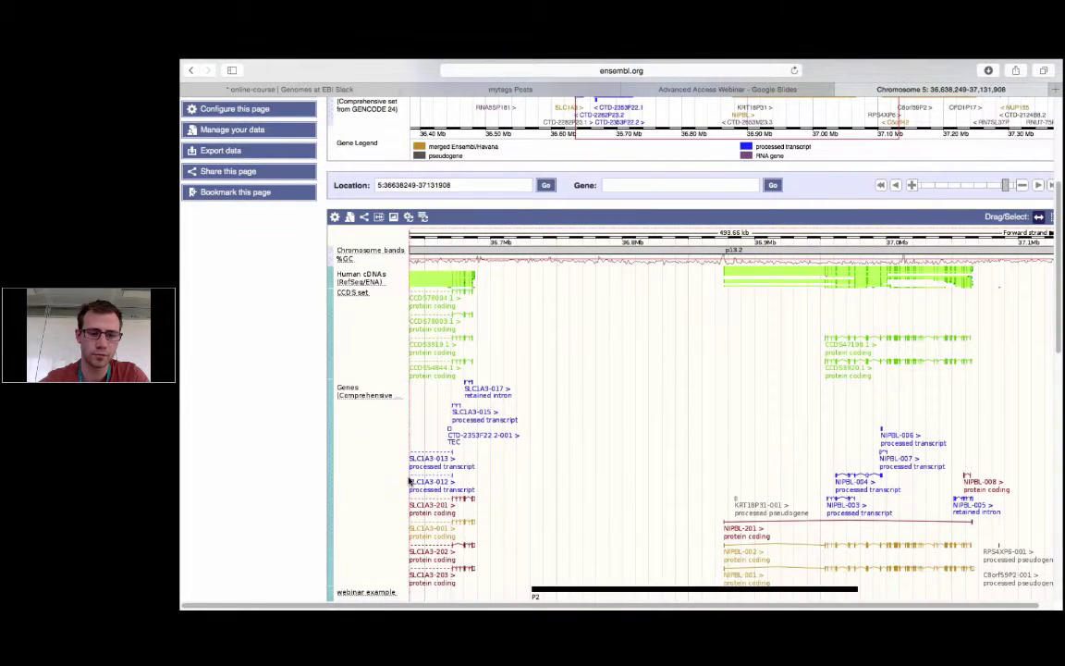
- Scroll down to check the new track order, then back up to the top of the page
scroll(418, 457, down, 3)
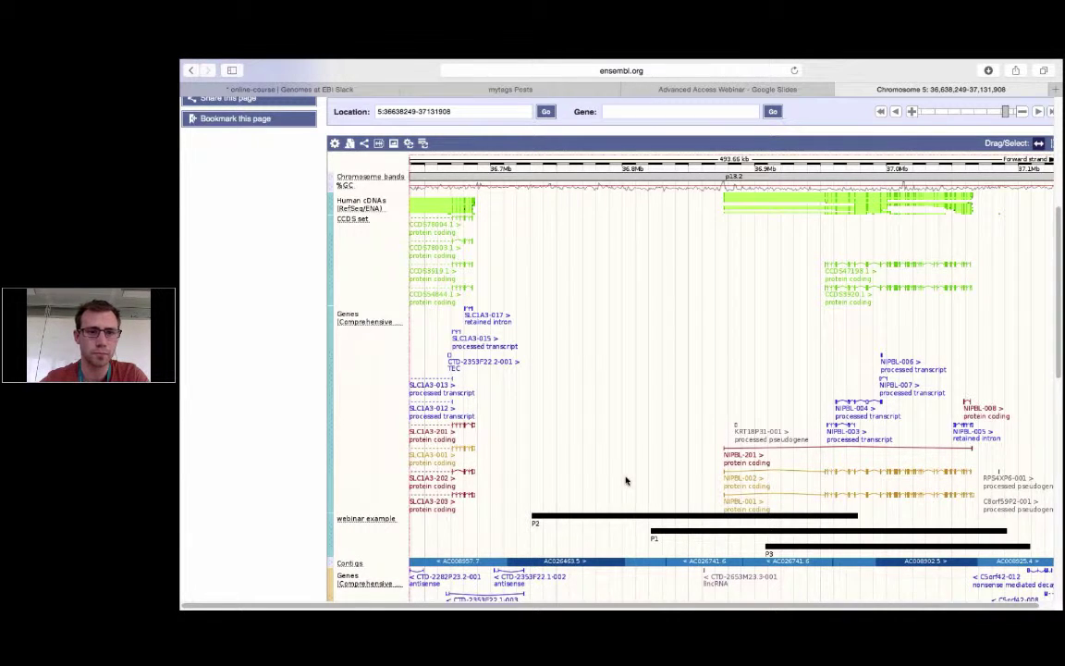
scroll(625, 480, up, 2)
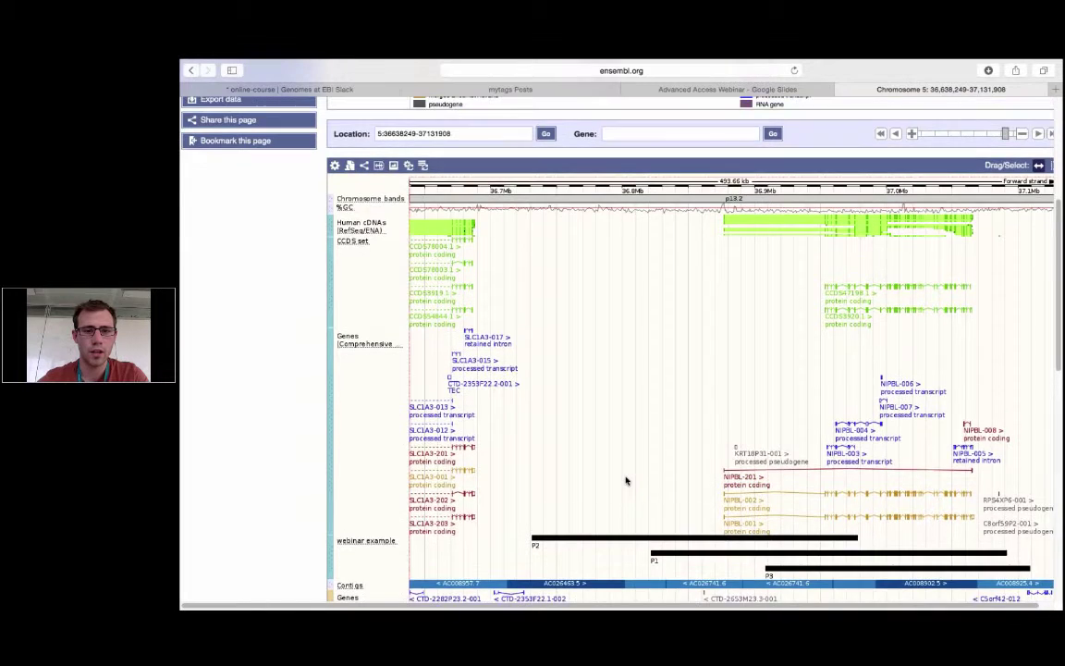
scroll(625, 480, up, 5)
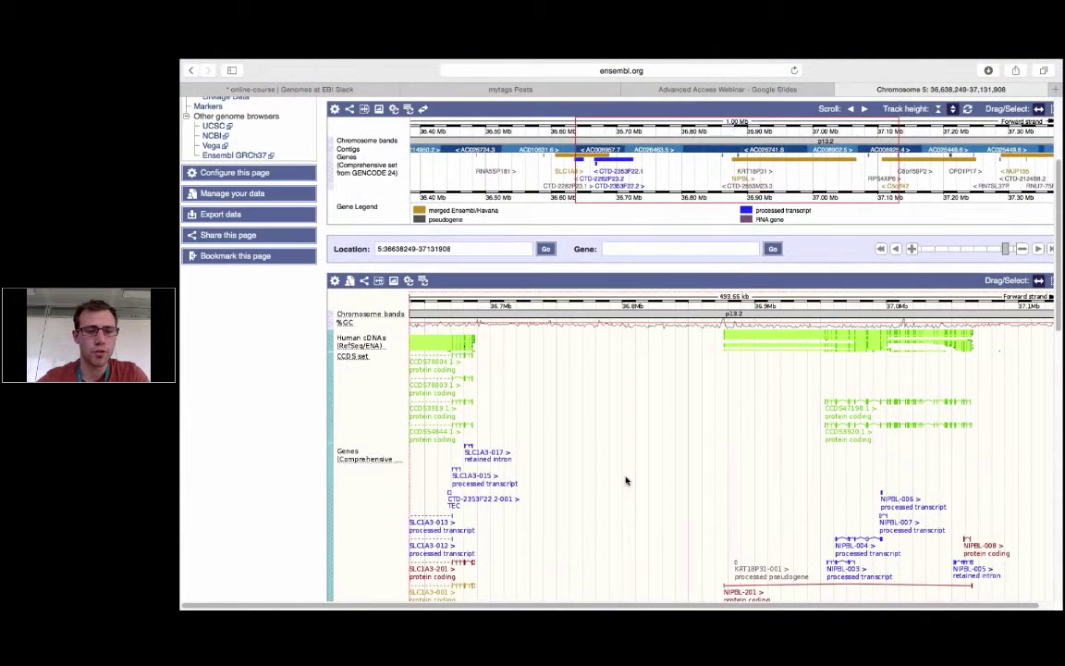
scroll(625, 480, up, 1)
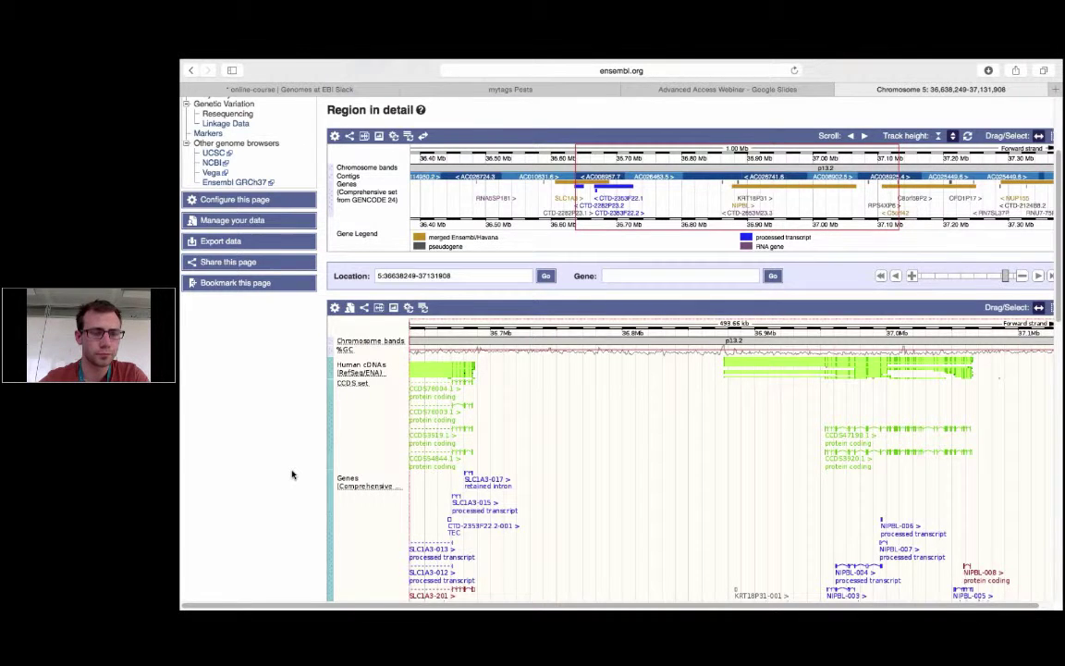
scroll(292, 473, up, 5)
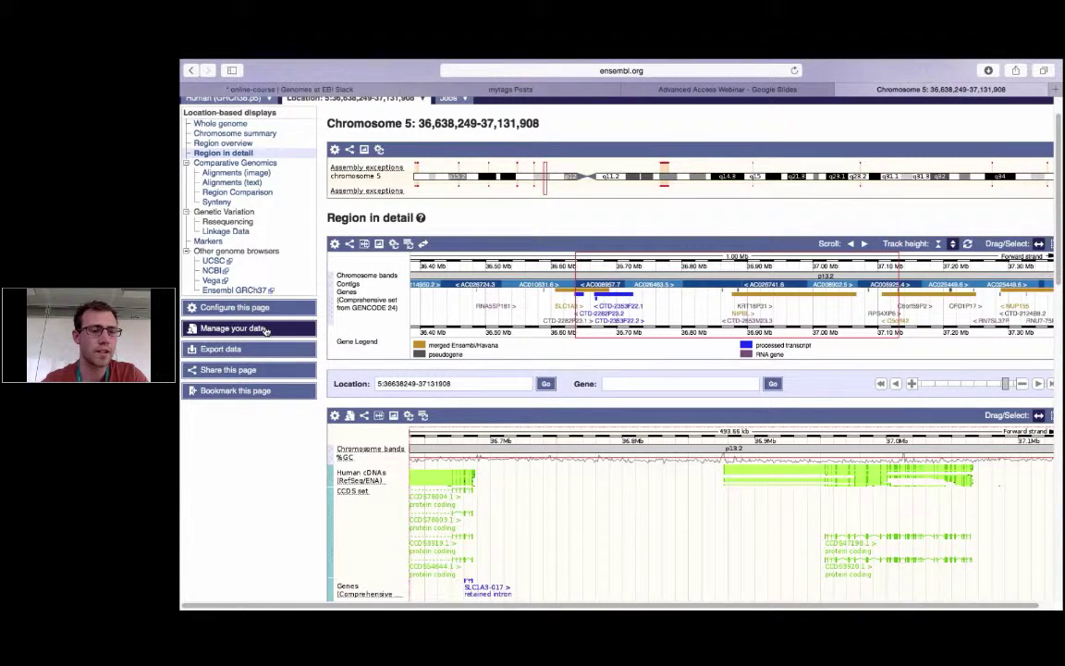
click(216, 331)
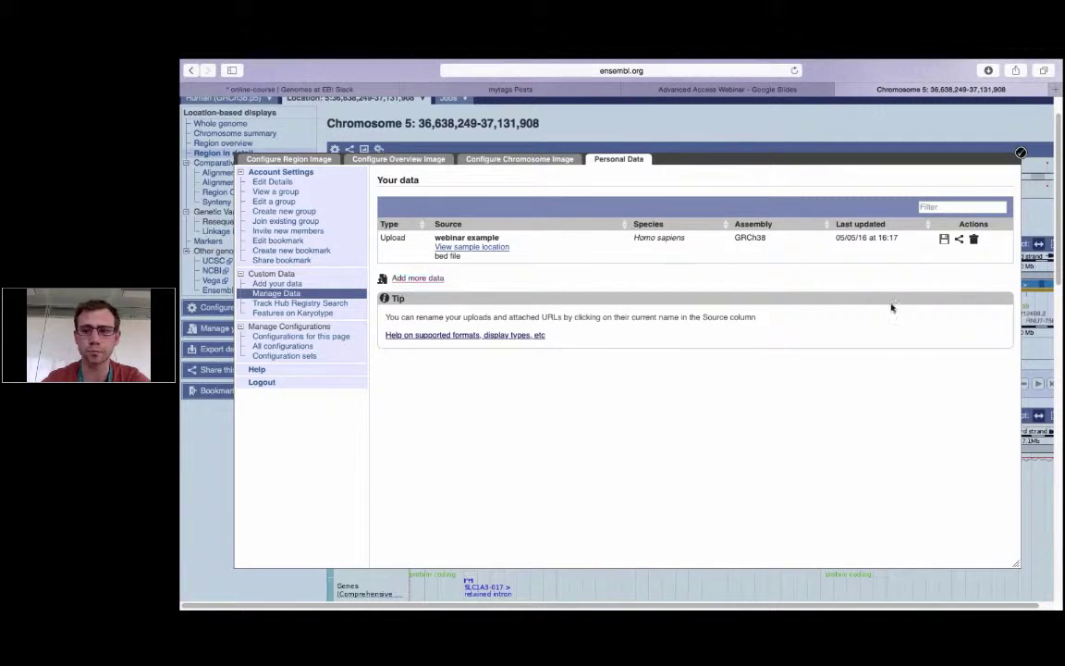
click(1021, 153)
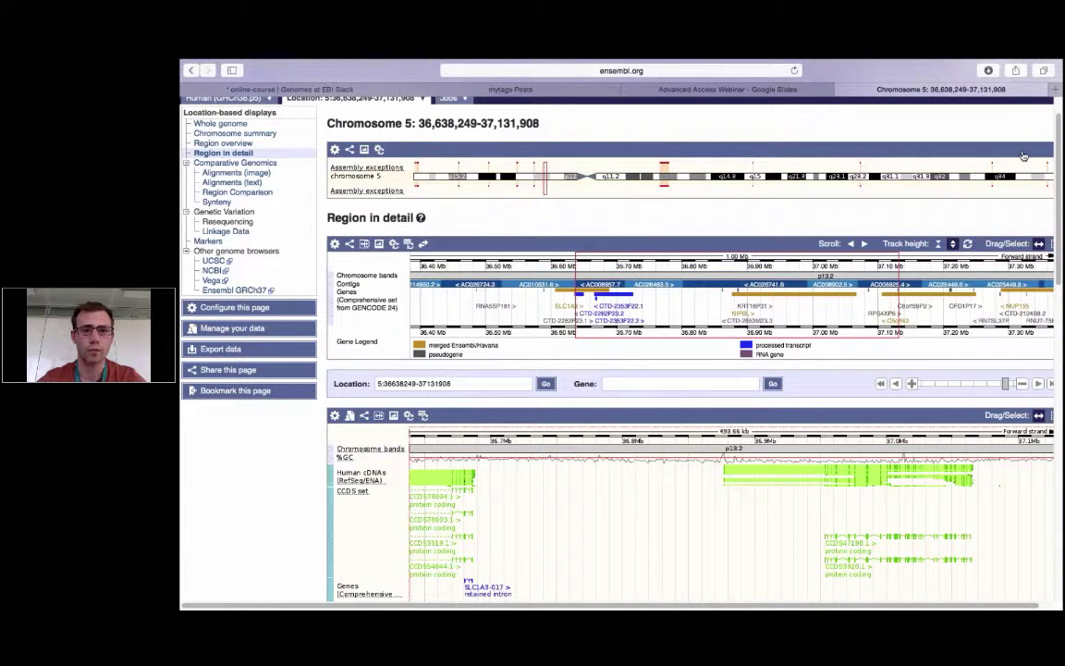
- Present the Hands on slide with the P1–P3 chr5 coordinates full screen
click(689, 90)
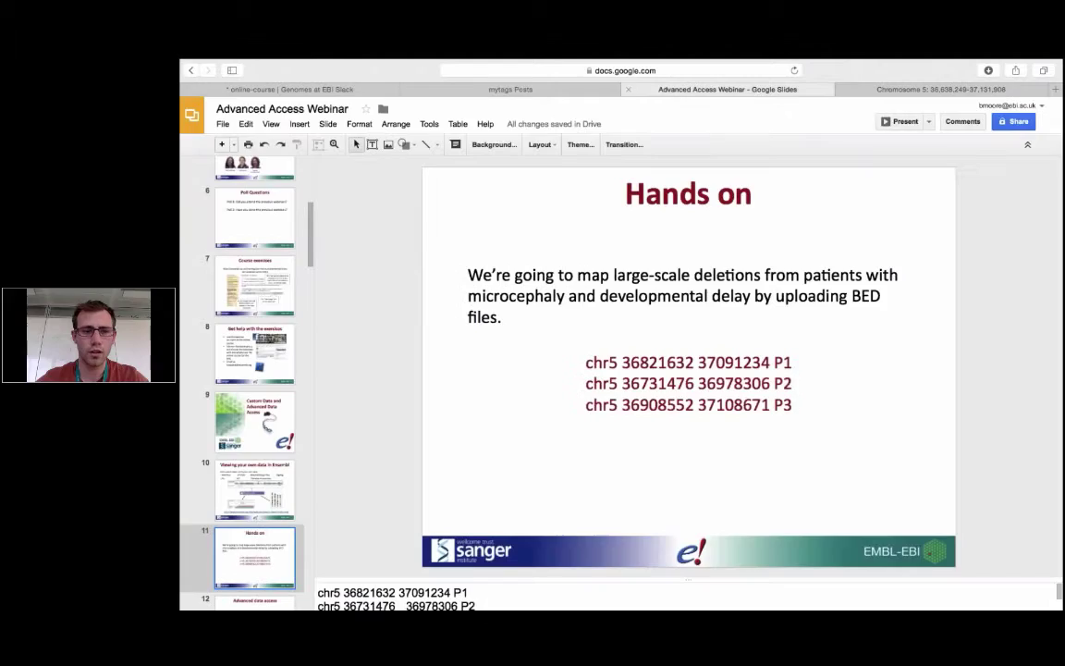
click(893, 124)
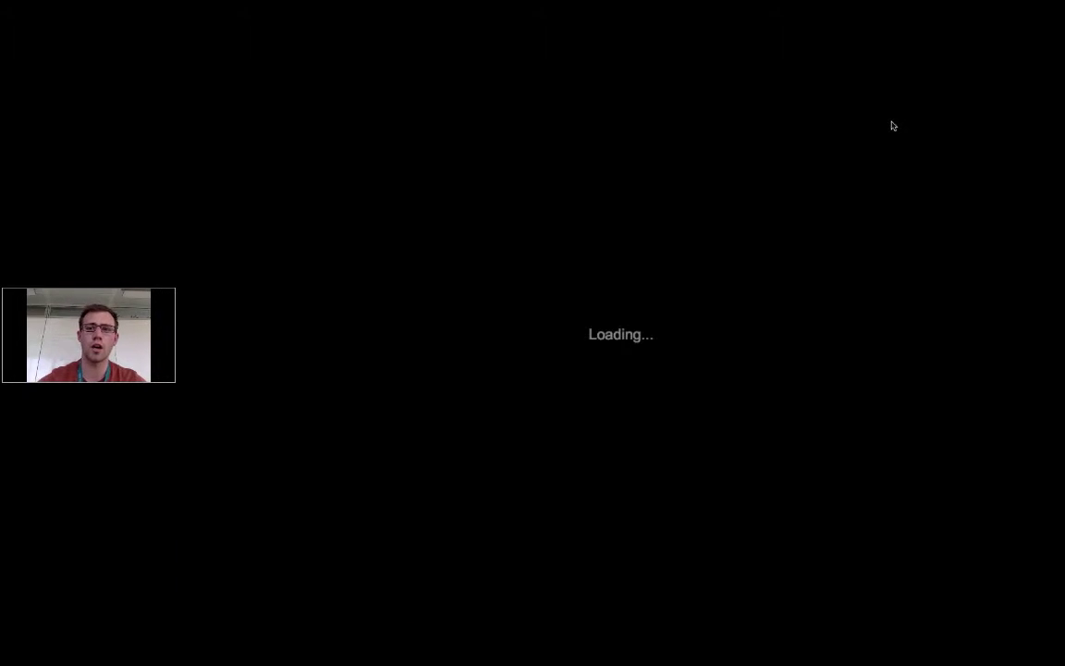